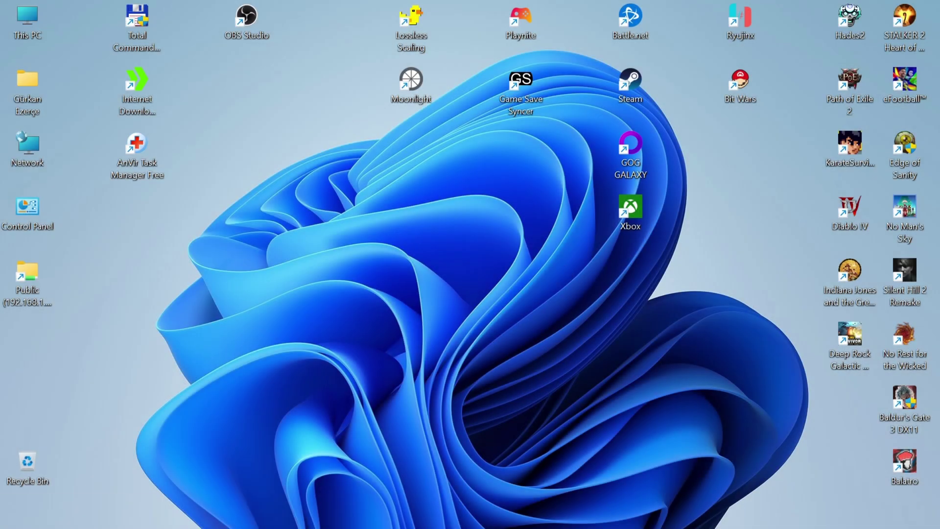
Reveal the auto-hidden Windows taskbar and system tray at the bottom edge.
mouse_move(505, 528)
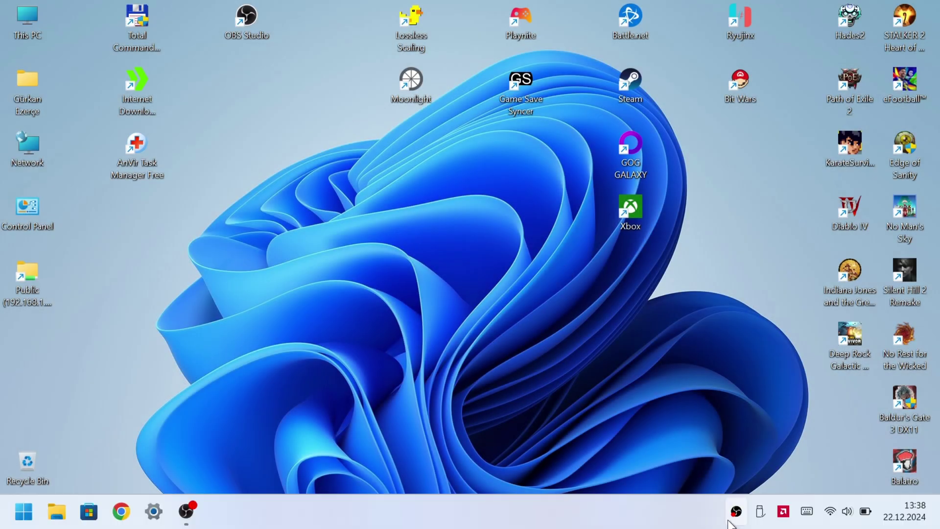
Launch Adrenalin from the tray and show the Gaming page's library of 14 games.
left_click(783, 511)
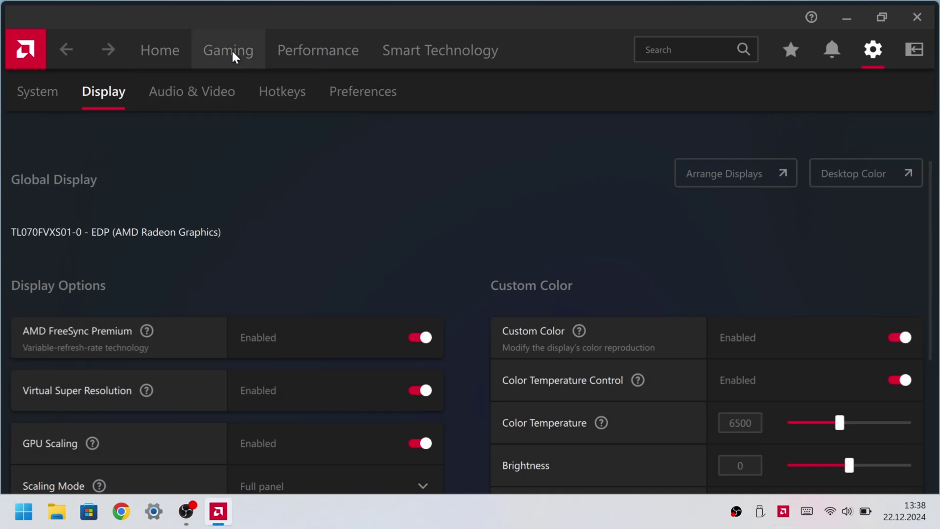
left_click(232, 49)
left_click(140, 48)
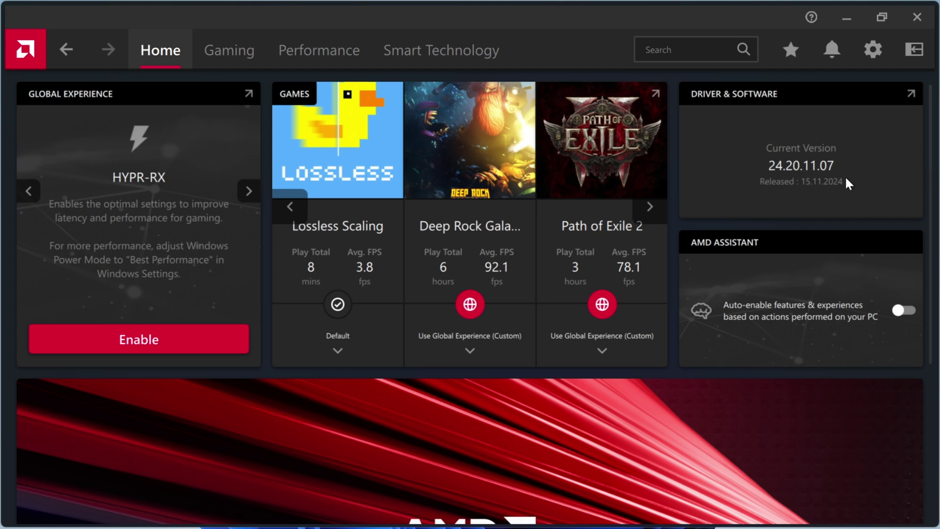
left_click(241, 51)
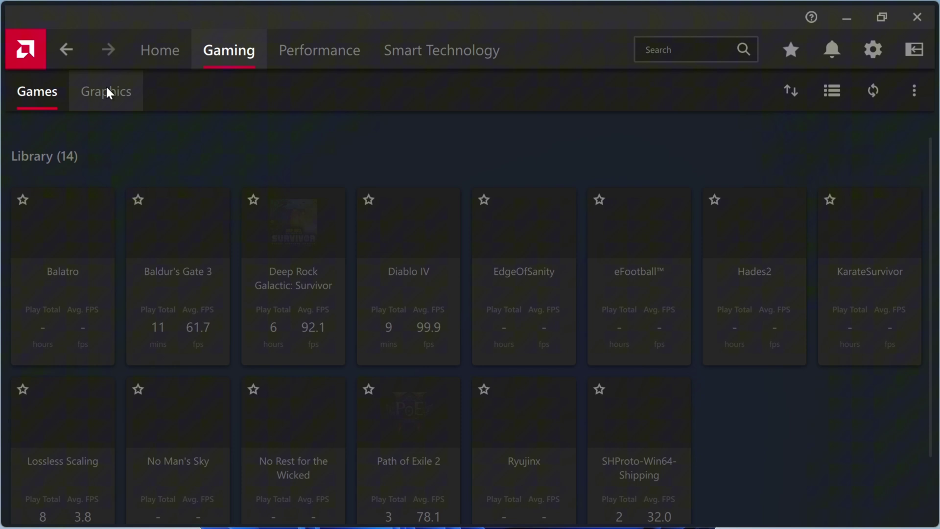
Review the Graphics tab options: Radeon Boost on, Sharpness 90%, Max FPS 60, through Anti-Aliasing.
left_click(106, 91)
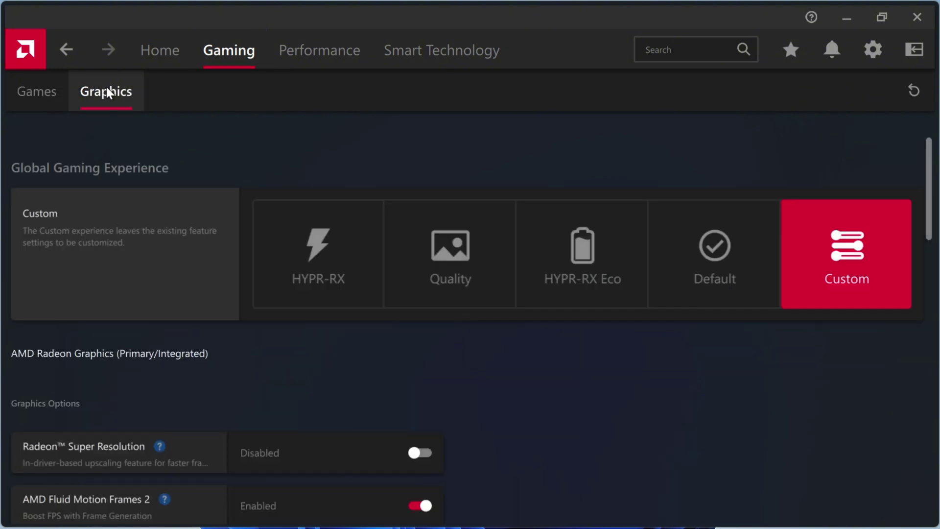
scroll(529, 425, "down", 4)
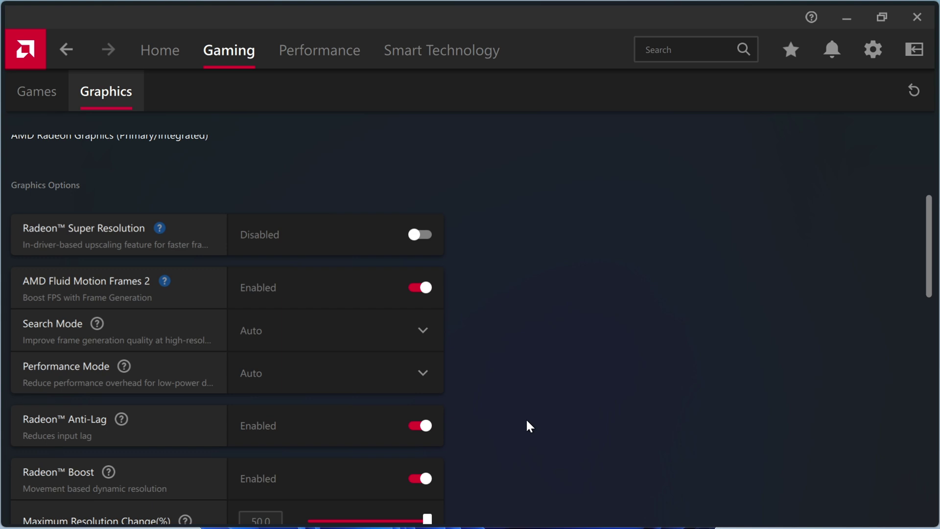
scroll(526, 421, "down", 2)
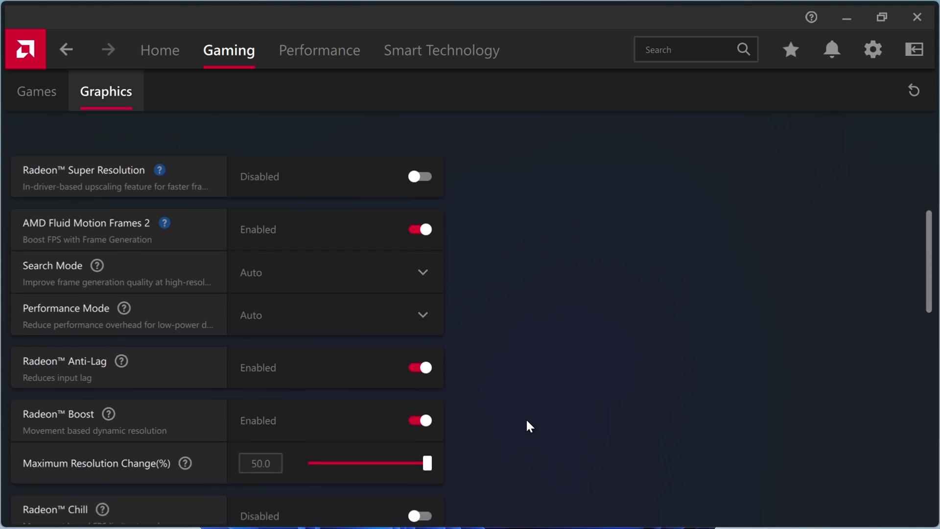
scroll(527, 421, "down", 2)
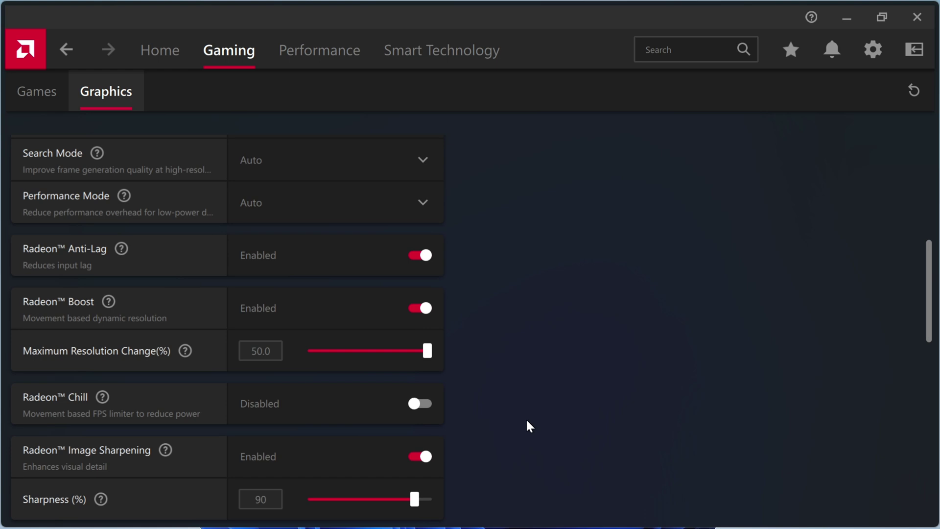
scroll(527, 421, "down", 2)
scroll(526, 424, "down", 1)
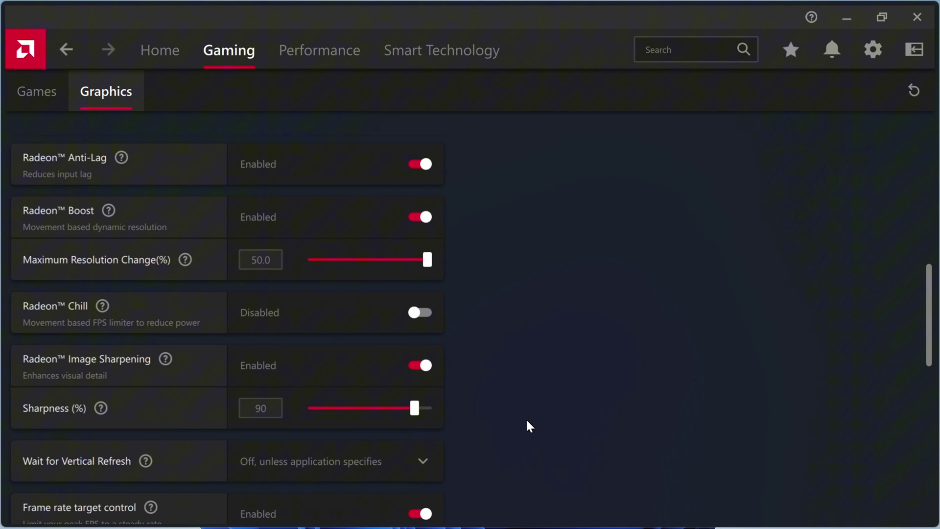
scroll(526, 423, "down", 1)
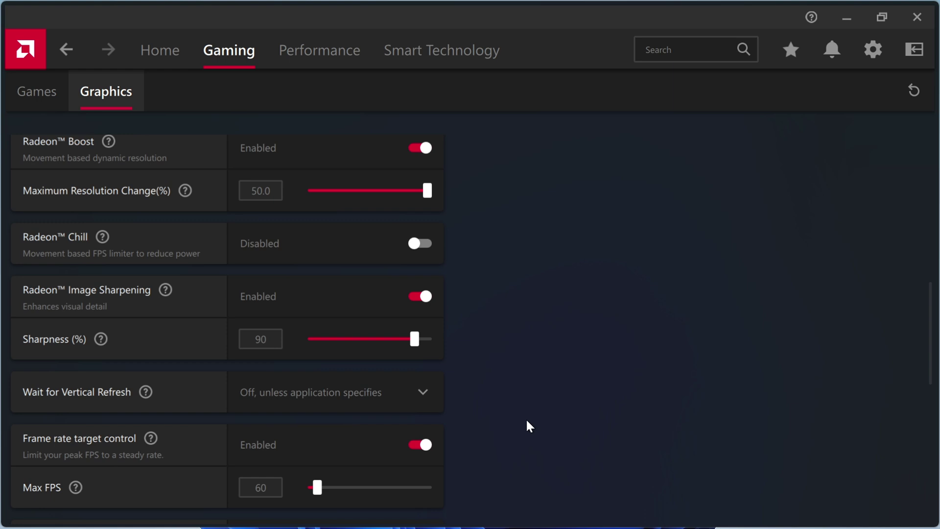
scroll(526, 420, "down", 1)
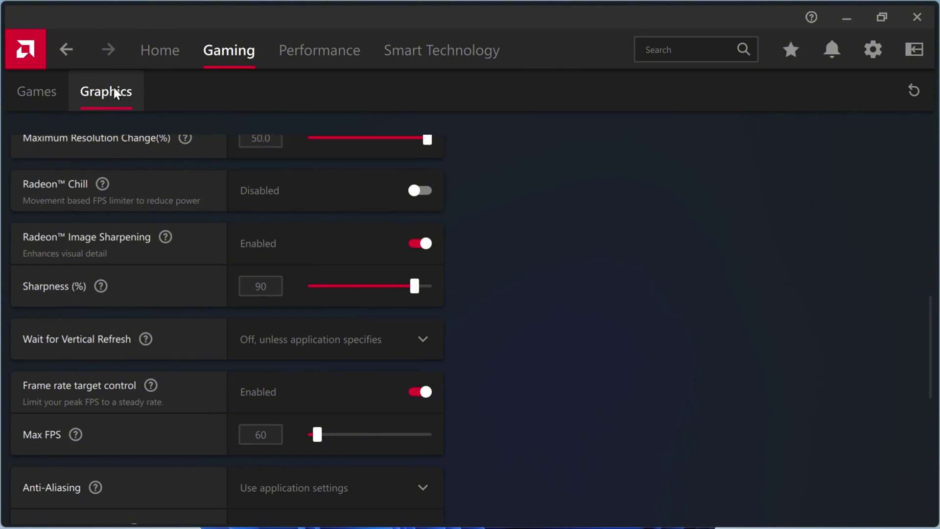
Keep Baldur's Gate 3's Gaming Experience on Use Global Experience.
left_click(31, 88)
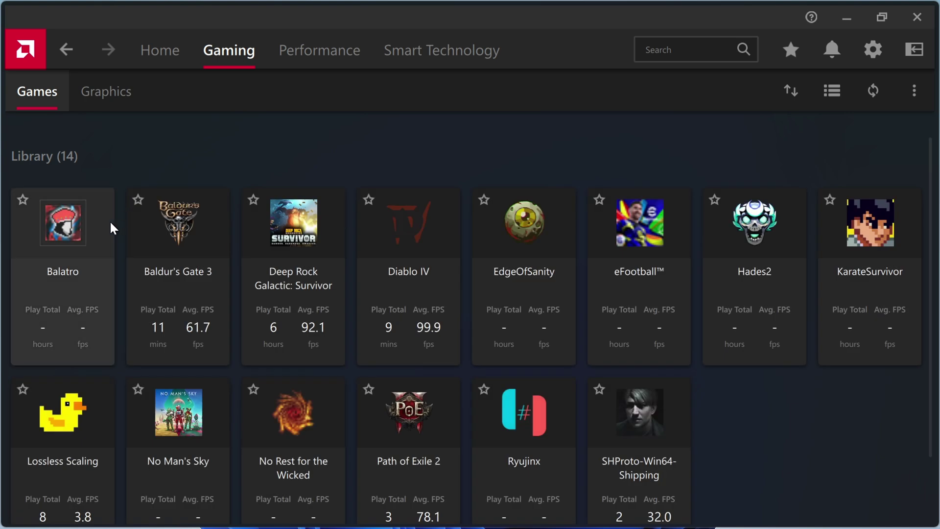
left_click(178, 263)
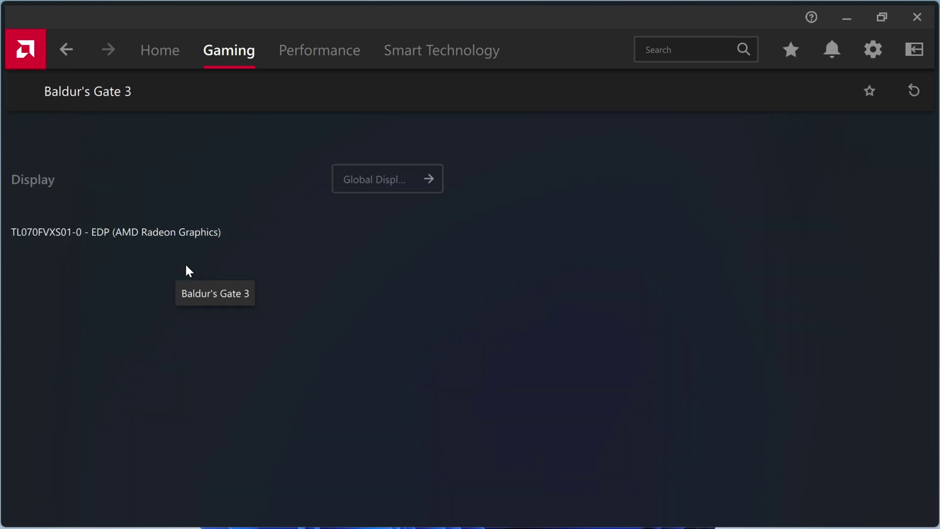
left_click(424, 337)
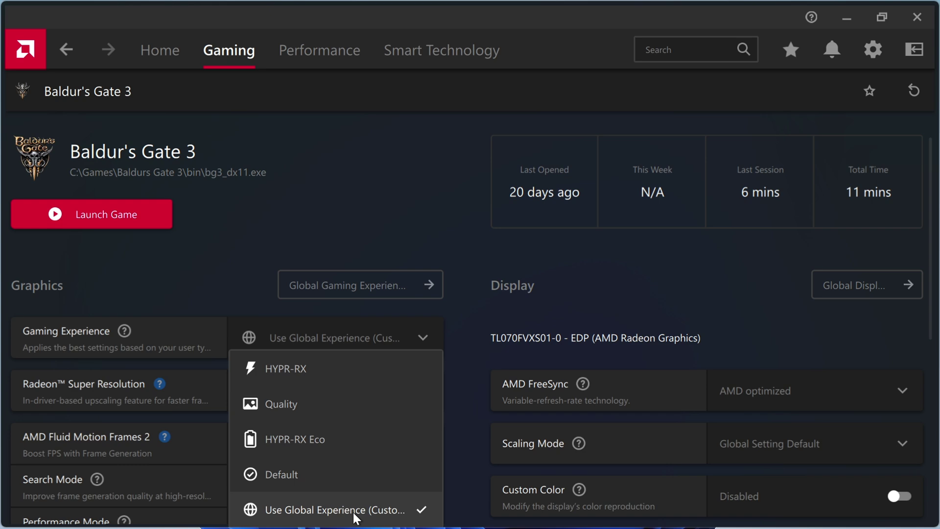
left_click(372, 518)
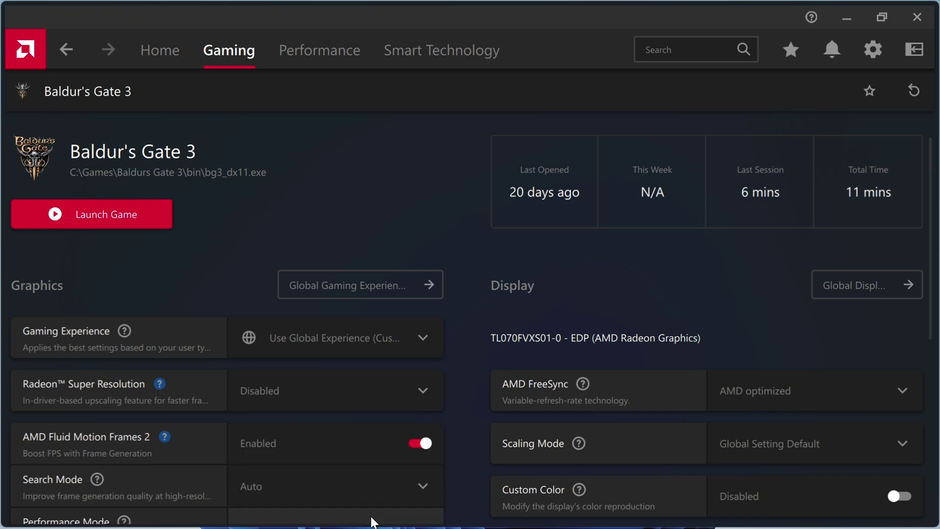
scroll(482, 426, "down", 10)
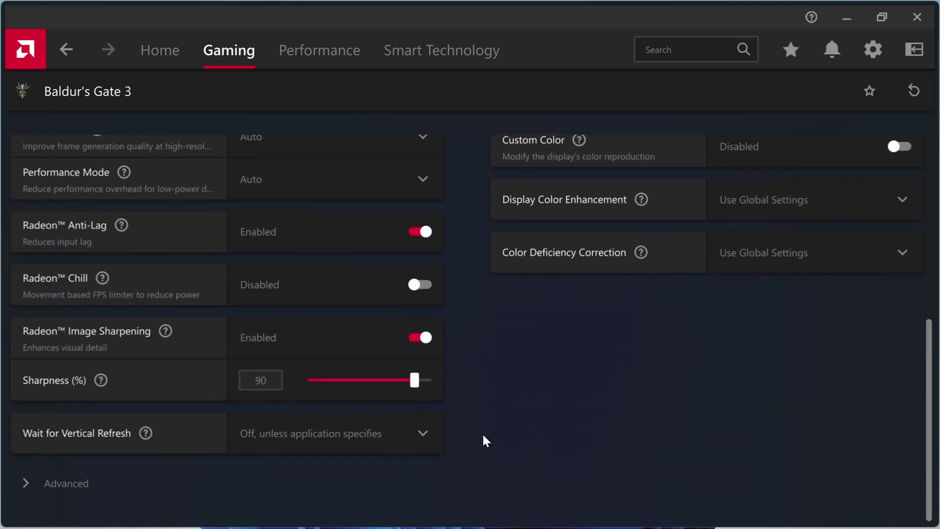
scroll(482, 433, "up", 4)
scroll(482, 432, "up", 6)
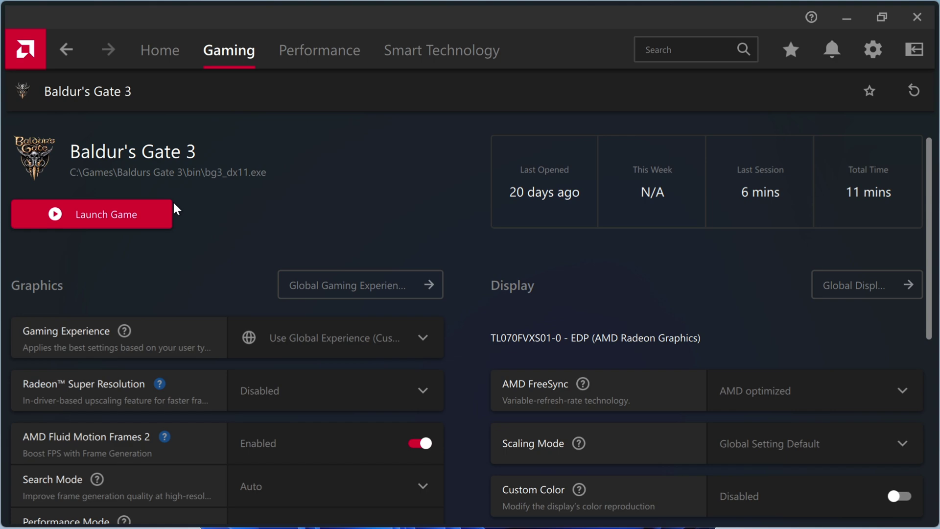
Inspect eFootball's Custom Gaming Experience presets without changing them.
left_click(77, 49)
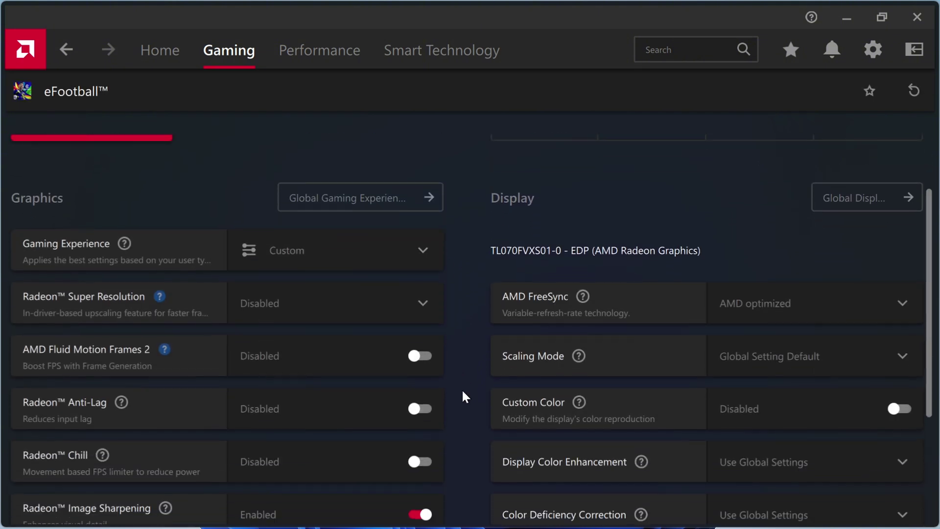
left_click(360, 152)
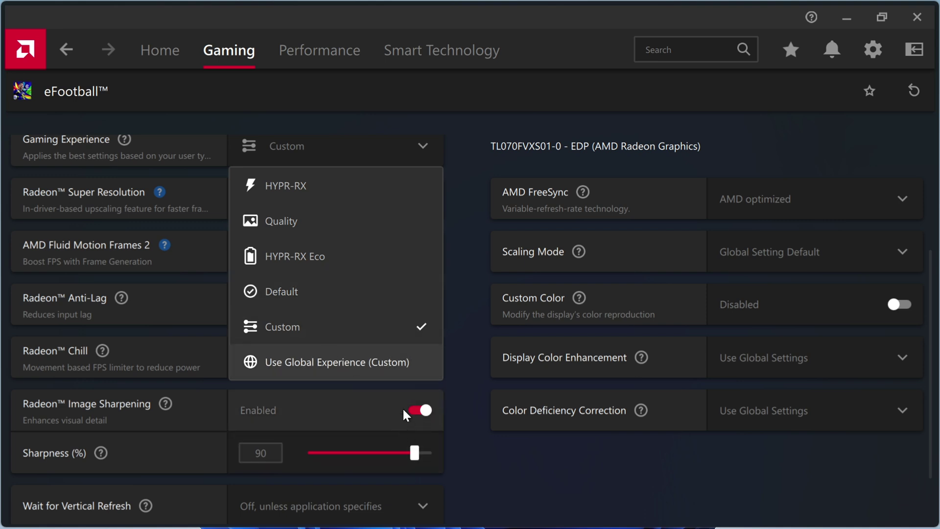
left_click(464, 411)
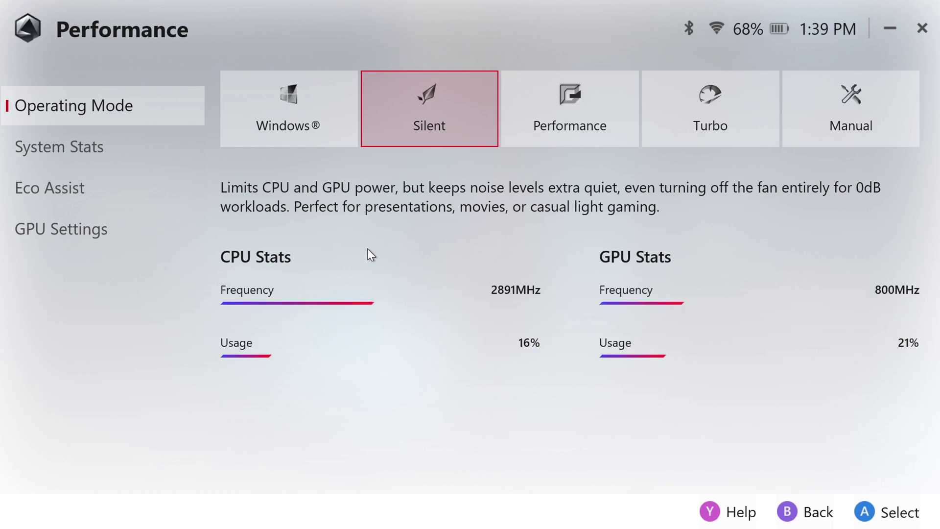
Switch the operating mode to Manual and view Eco Assist: Extreme Standby on, CPU Boost off.
left_click(831, 117)
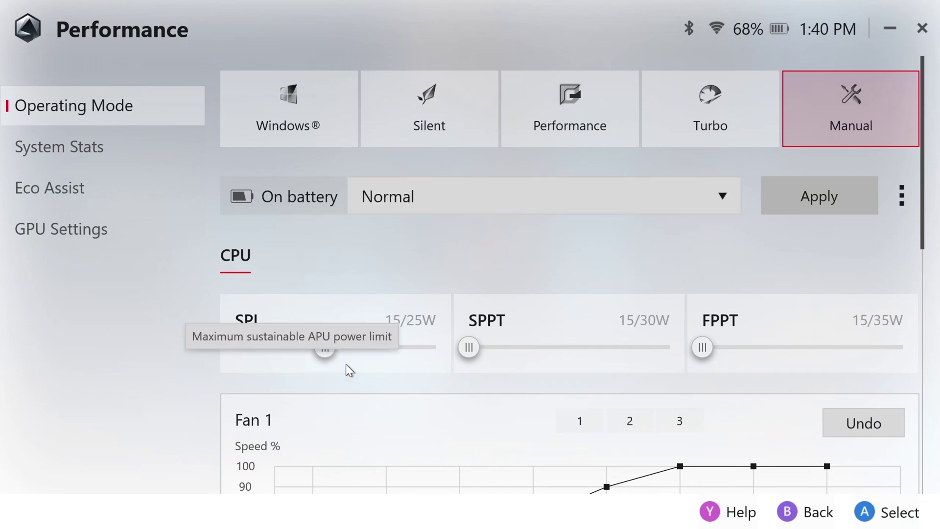
scroll(367, 365, "down", 5)
scroll(368, 365, "down", 6)
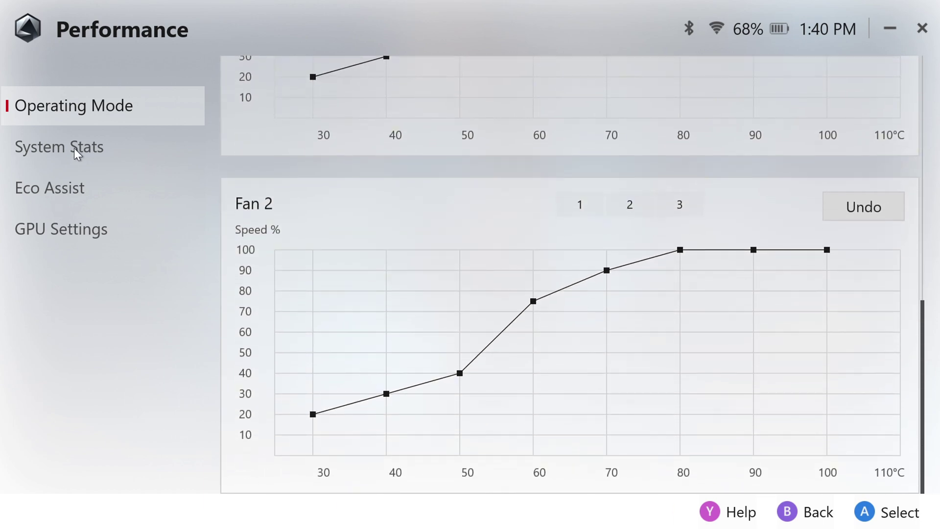
left_click(63, 187)
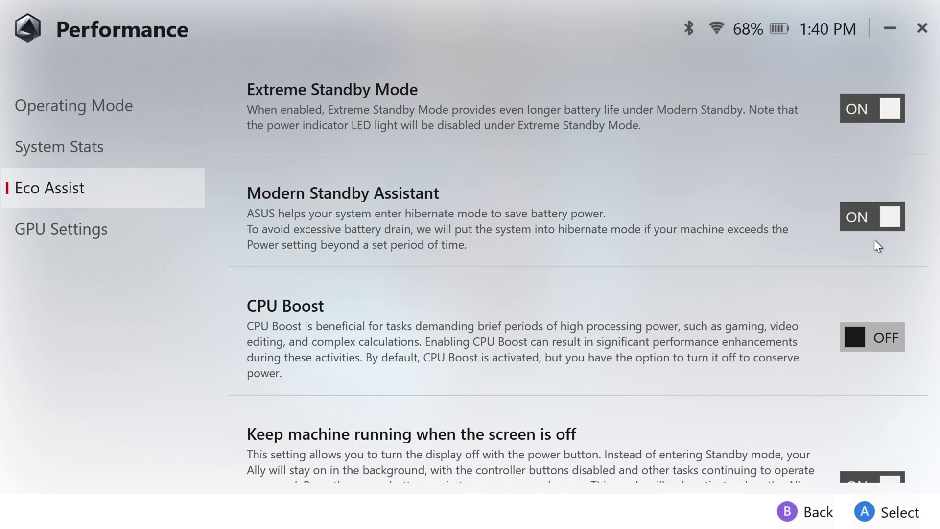
Review GPU Settings: 8G assigned to GPU, Anti-Lag and Boost on, RSR and Chill off.
scroll(808, 362, "down", 2)
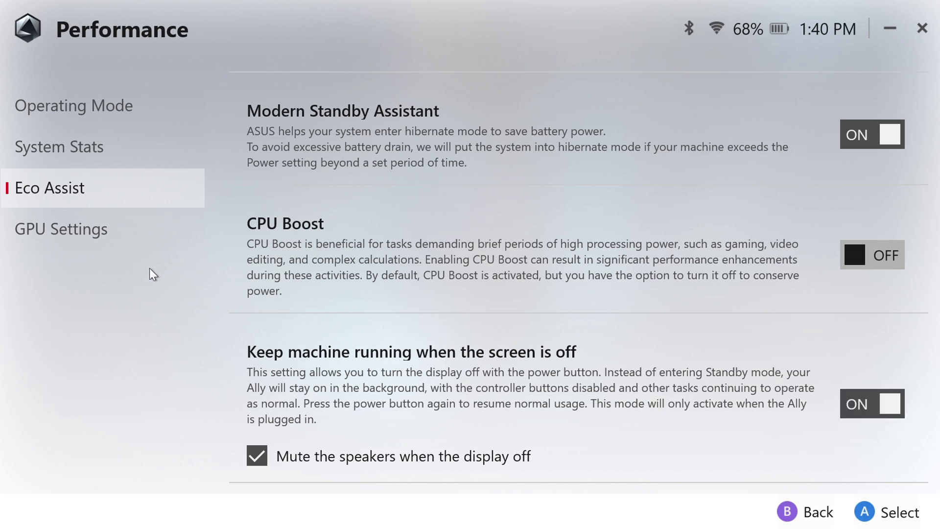
left_click(114, 244)
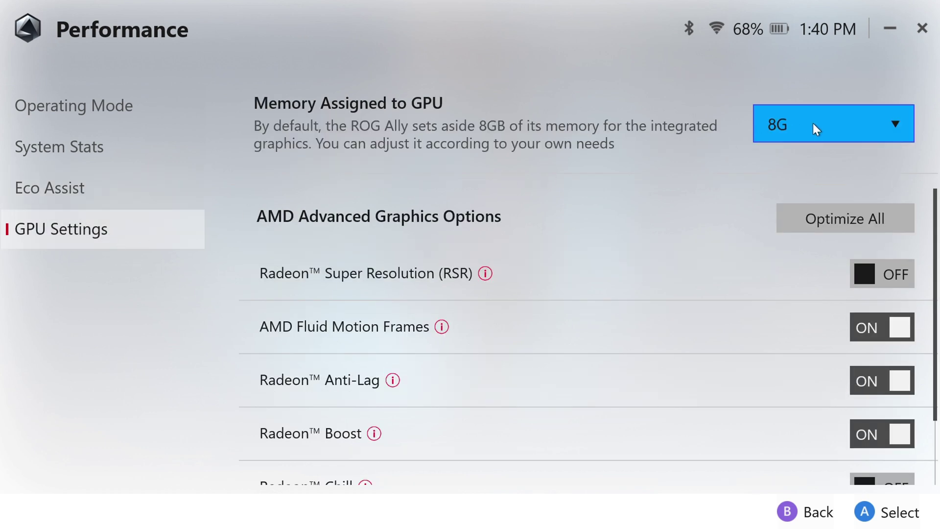
scroll(835, 322, "down", 2)
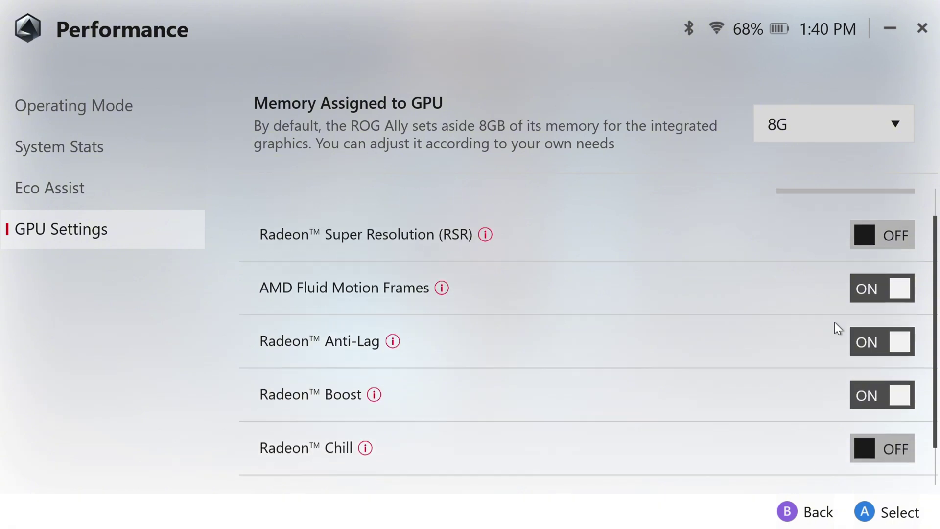
scroll(597, 220, "up", 1)
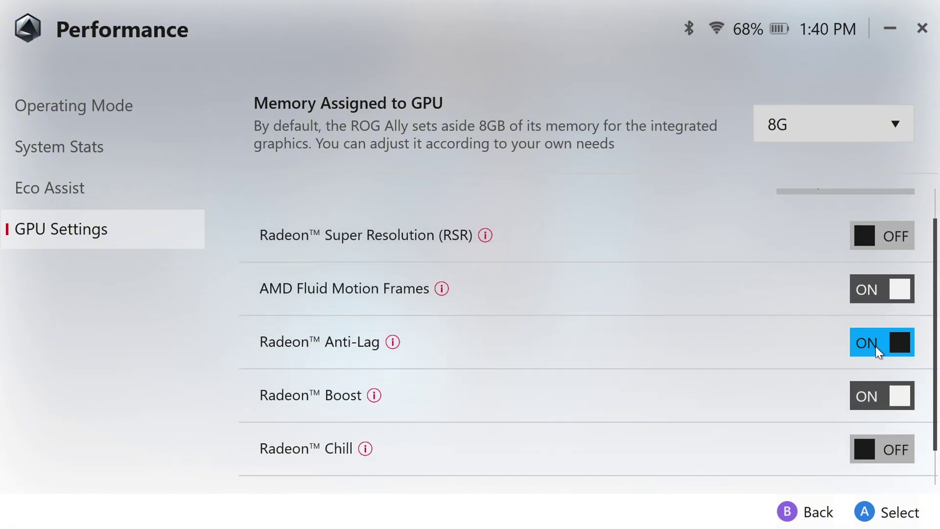
scroll(885, 394, "down", 1)
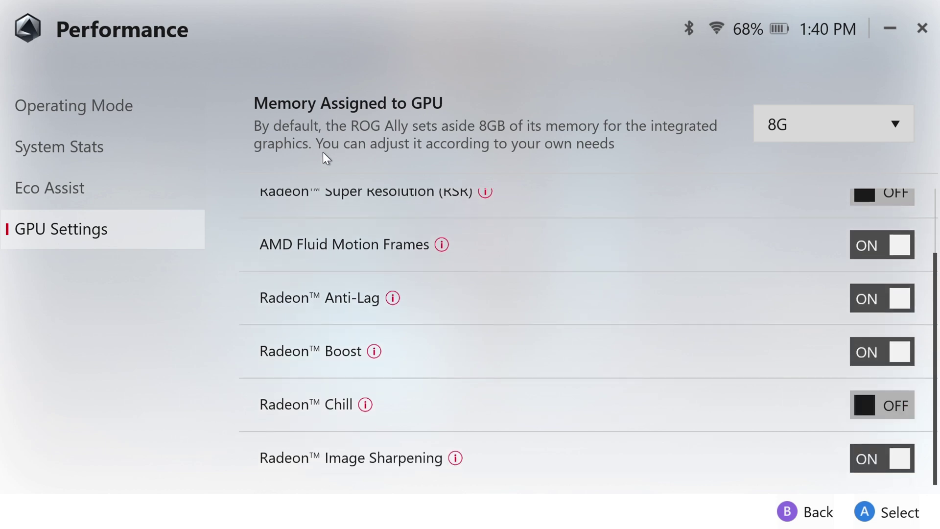
key("Escape")
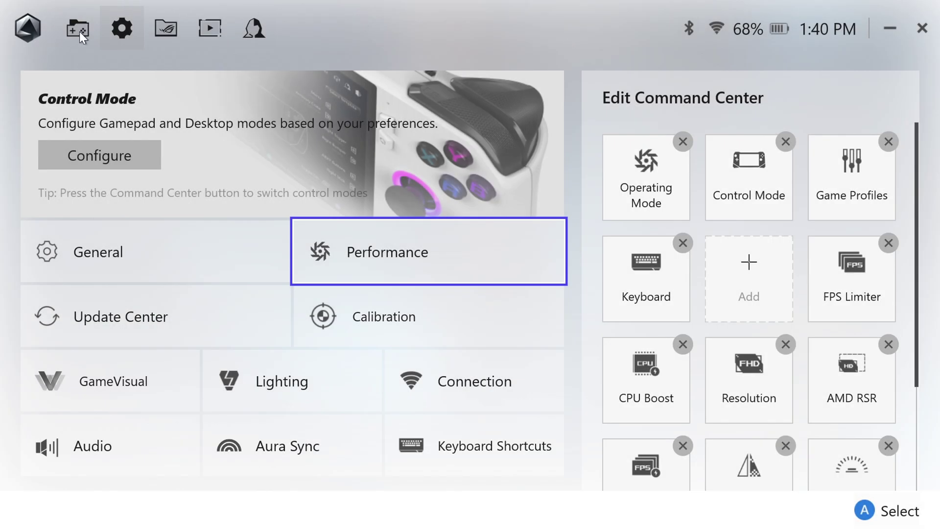
left_click(79, 32)
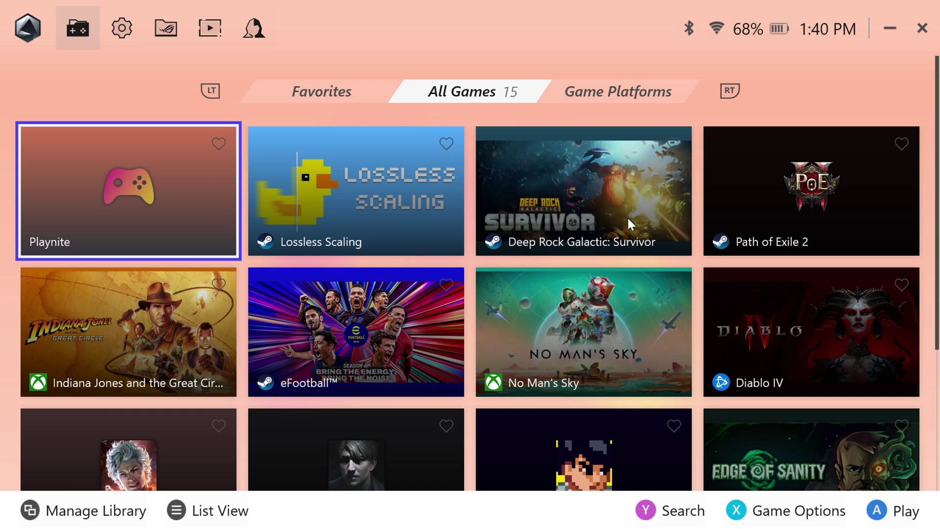
left_click(626, 217)
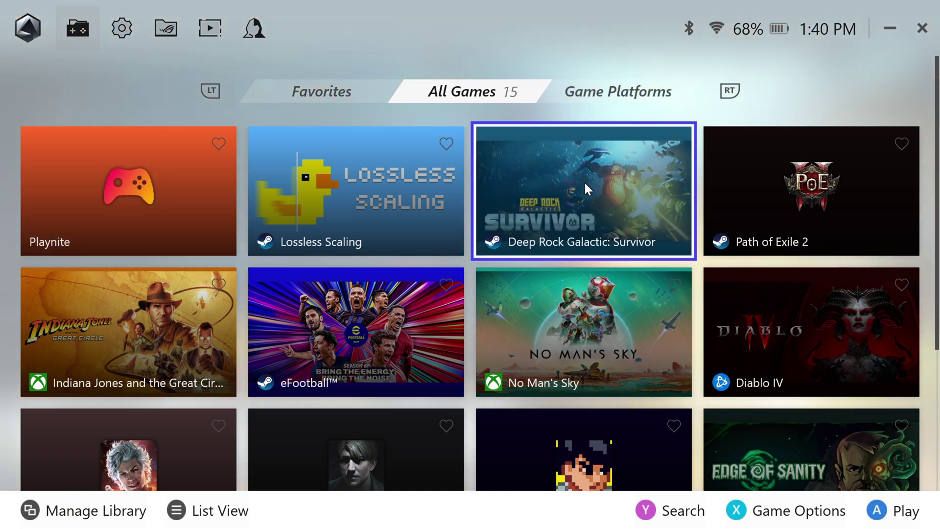
right_click(584, 181)
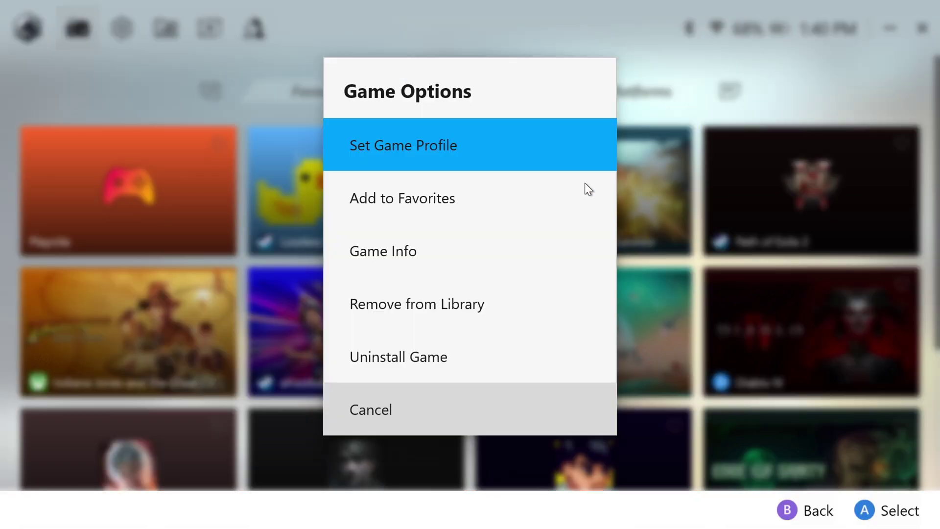
left_click(468, 145)
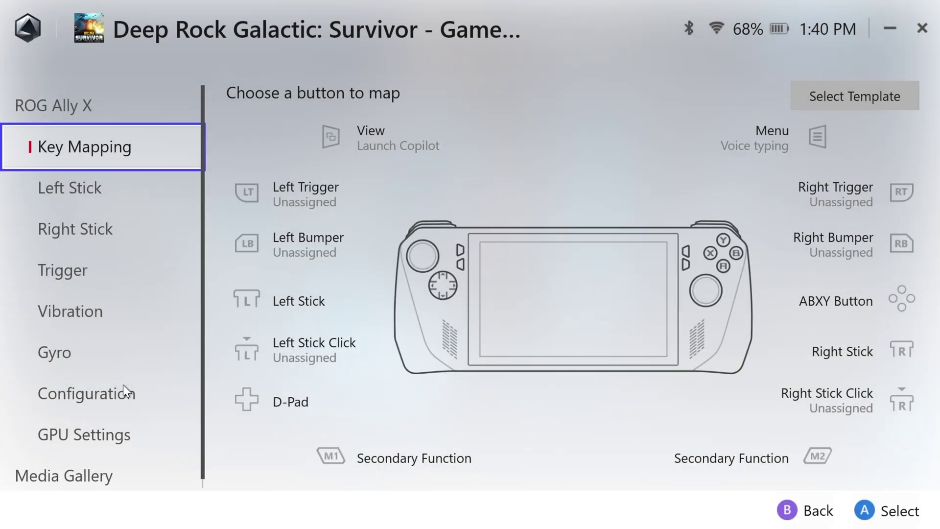
left_click(115, 439)
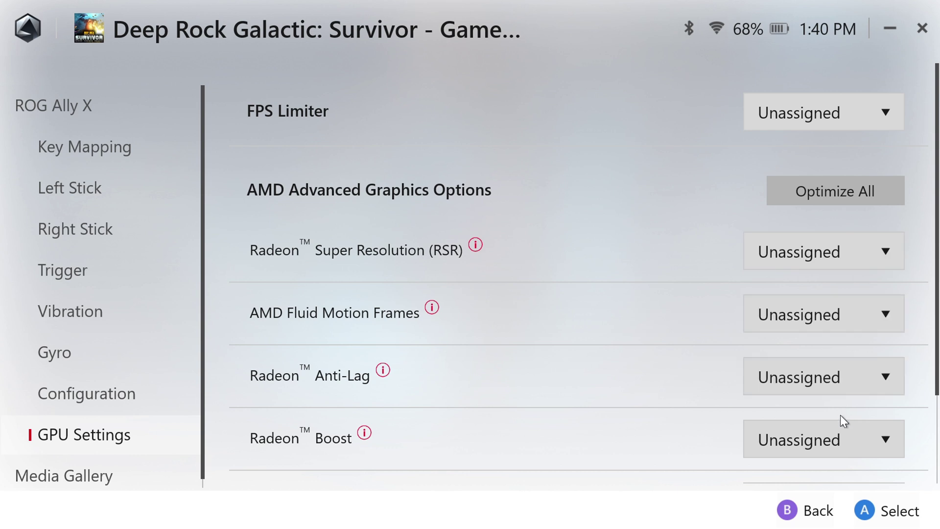
scroll(840, 415, "down", 2)
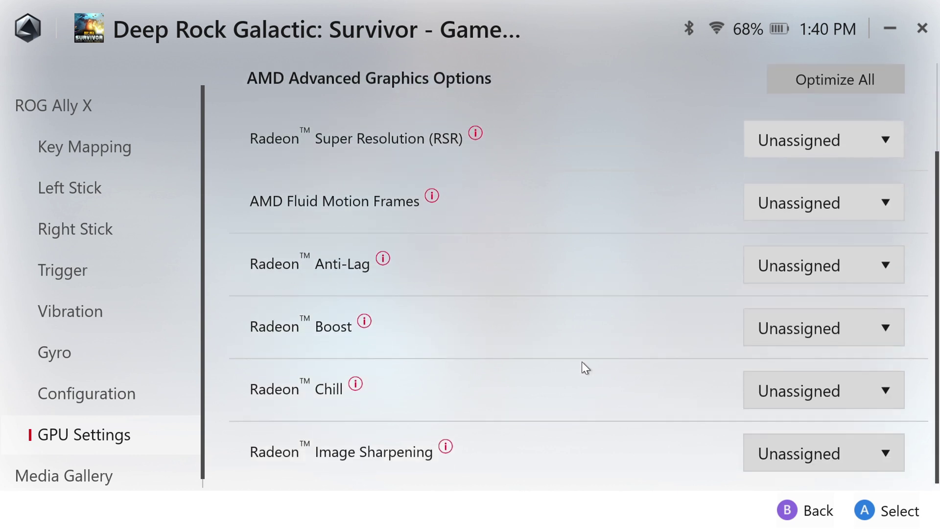
key("Escape")
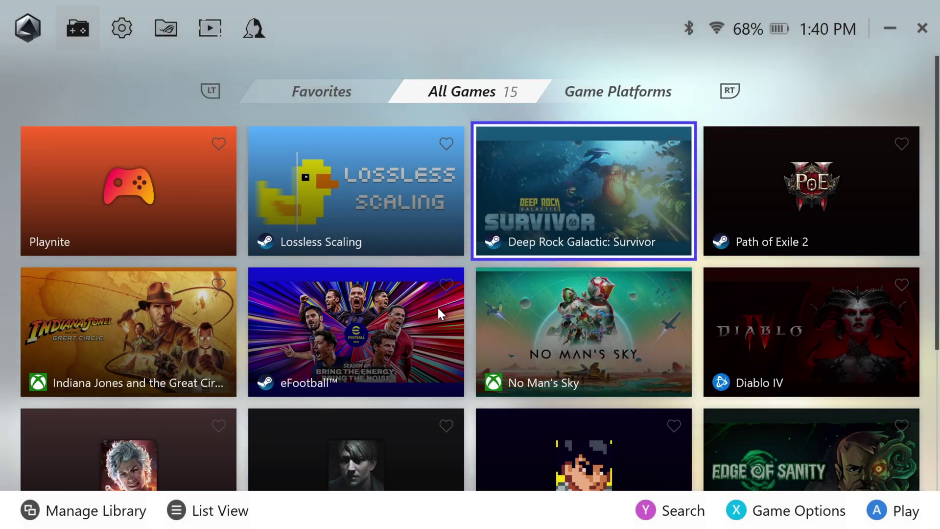
In eFootball's game profile, set RSR, Fluid Motion Frames, Anti-Lag, Boost and Chill to Off.
right_click(364, 352)
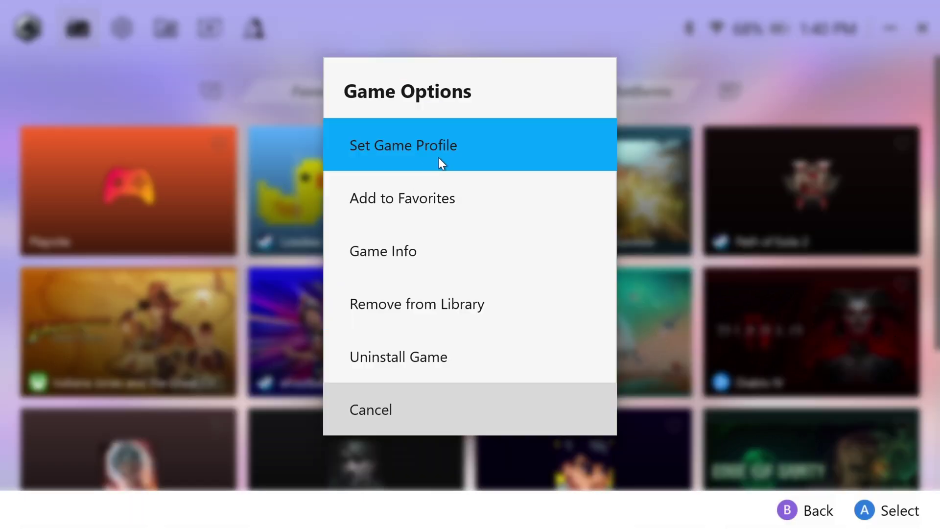
left_click(456, 147)
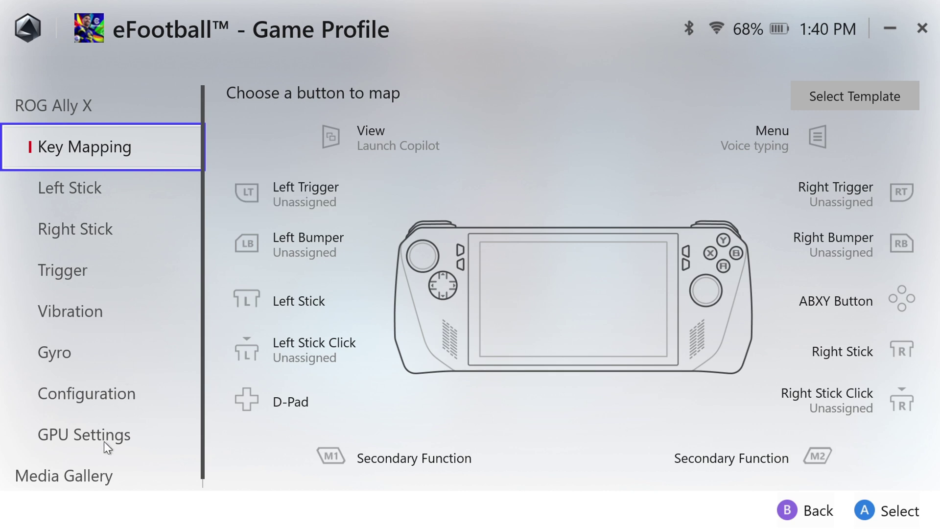
left_click(104, 442)
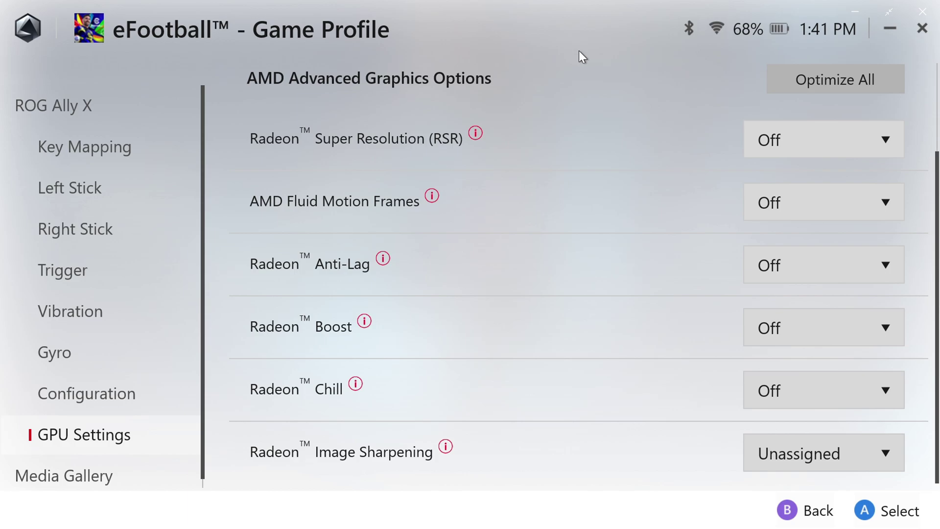
key("Escape")
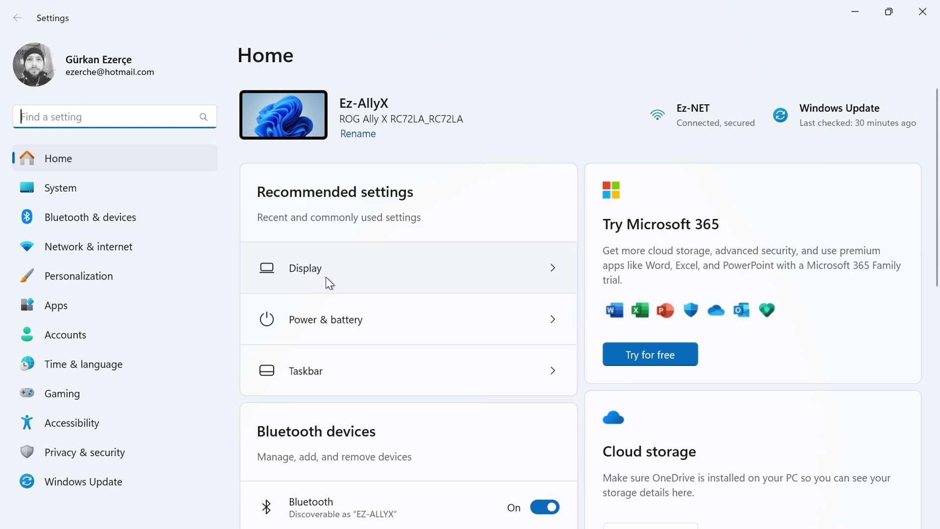
In System > Display, keep the resolution at 1920 × 1080 (Recommended), then close Settings.
left_click(93, 191)
left_click(373, 216)
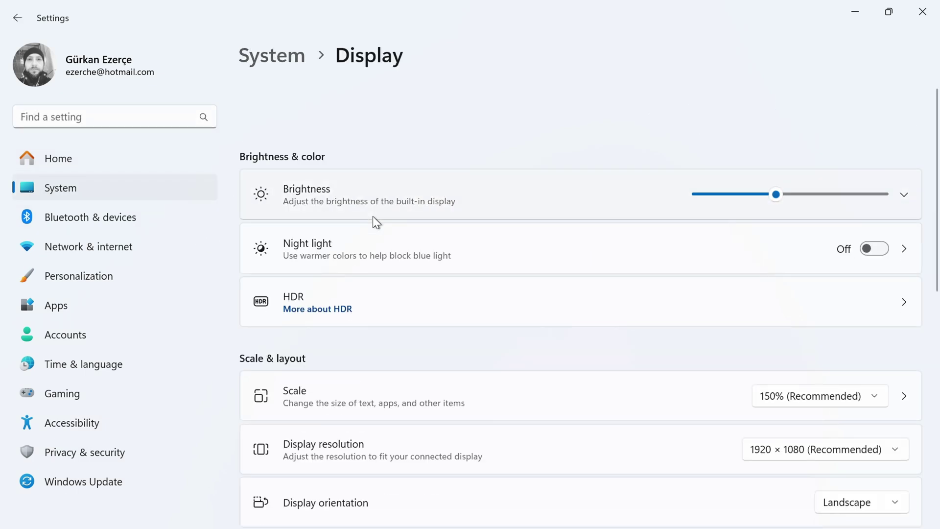
scroll(563, 351, "down", 3)
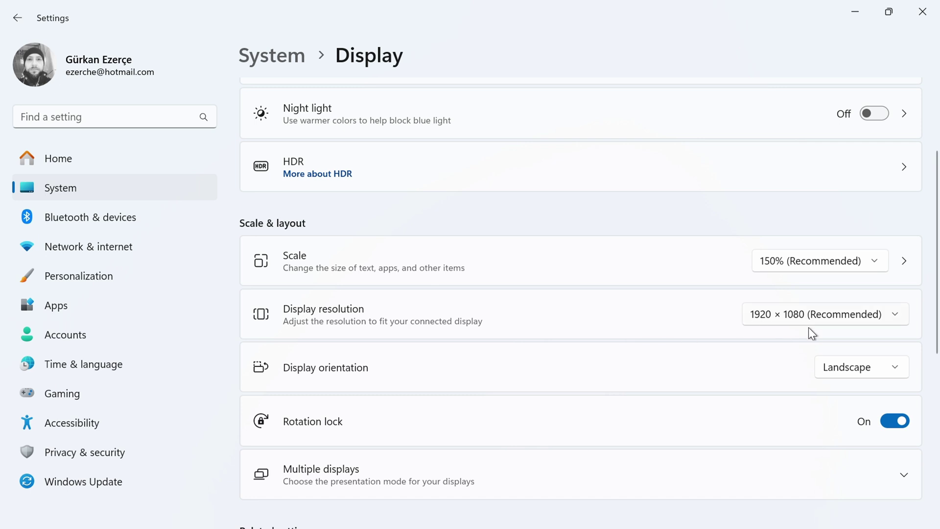
left_click(901, 314)
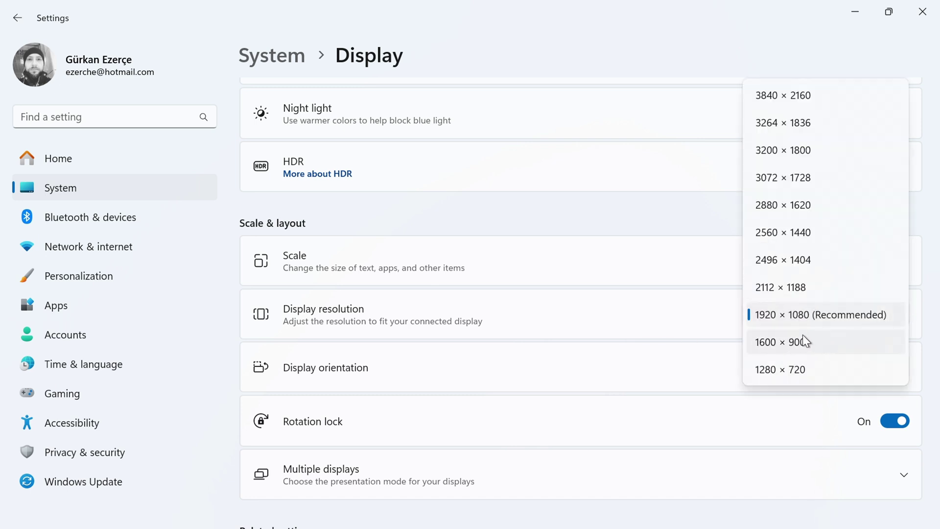
left_click(626, 223)
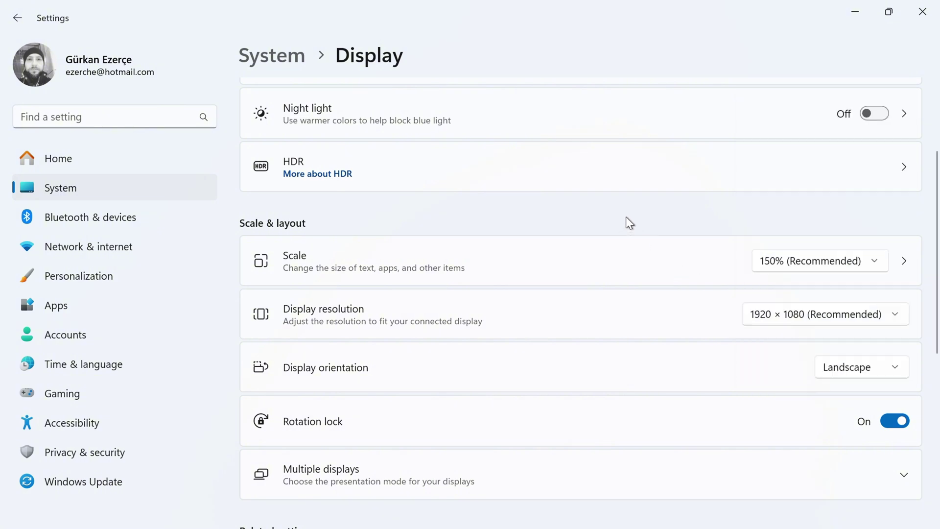
left_click(922, 13)
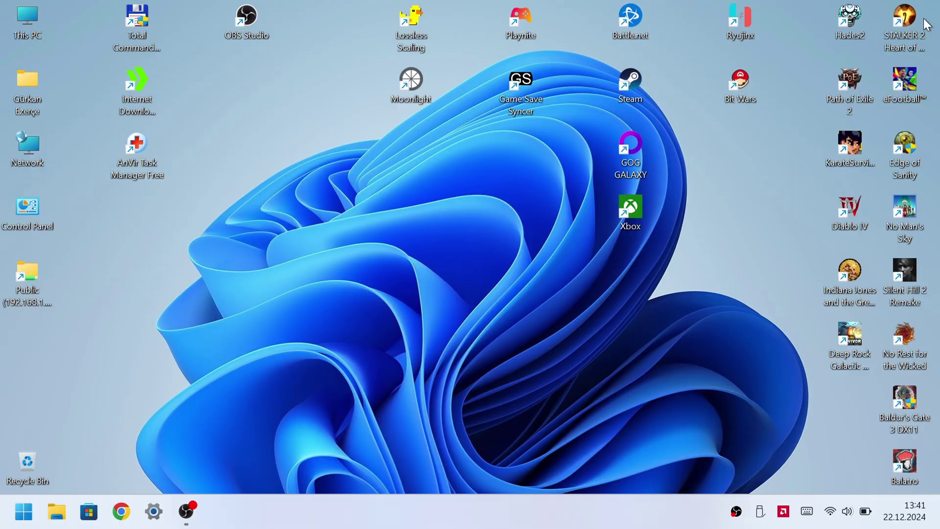